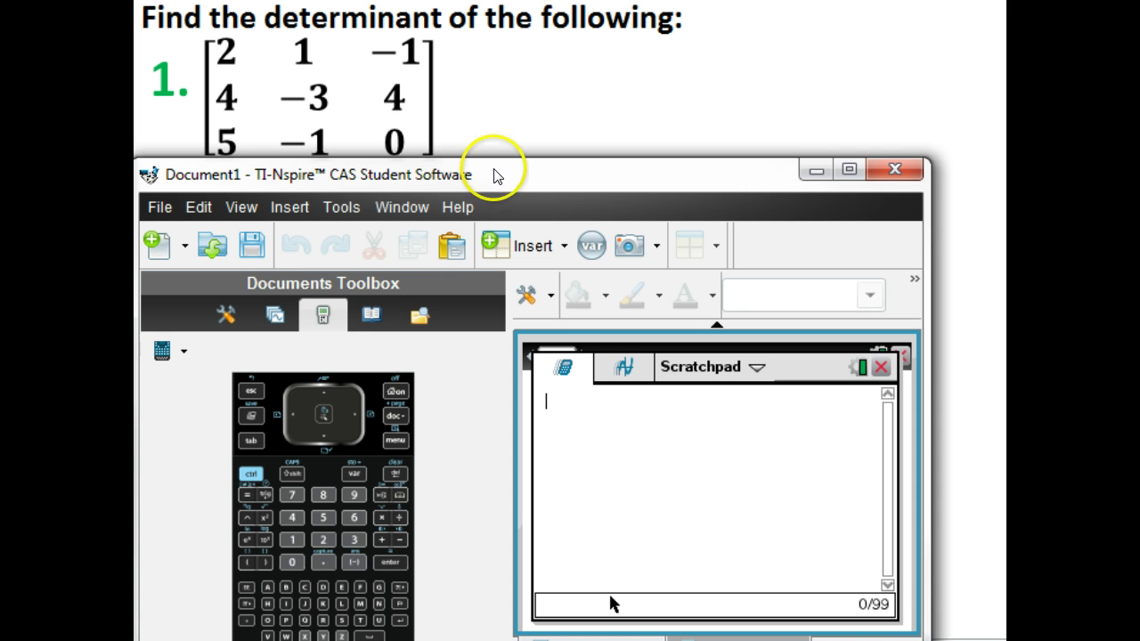
Place and resize the calculator window just below the slide's matrix, with the Scratchpad entry line active
drag(495, 175, 895, 0)
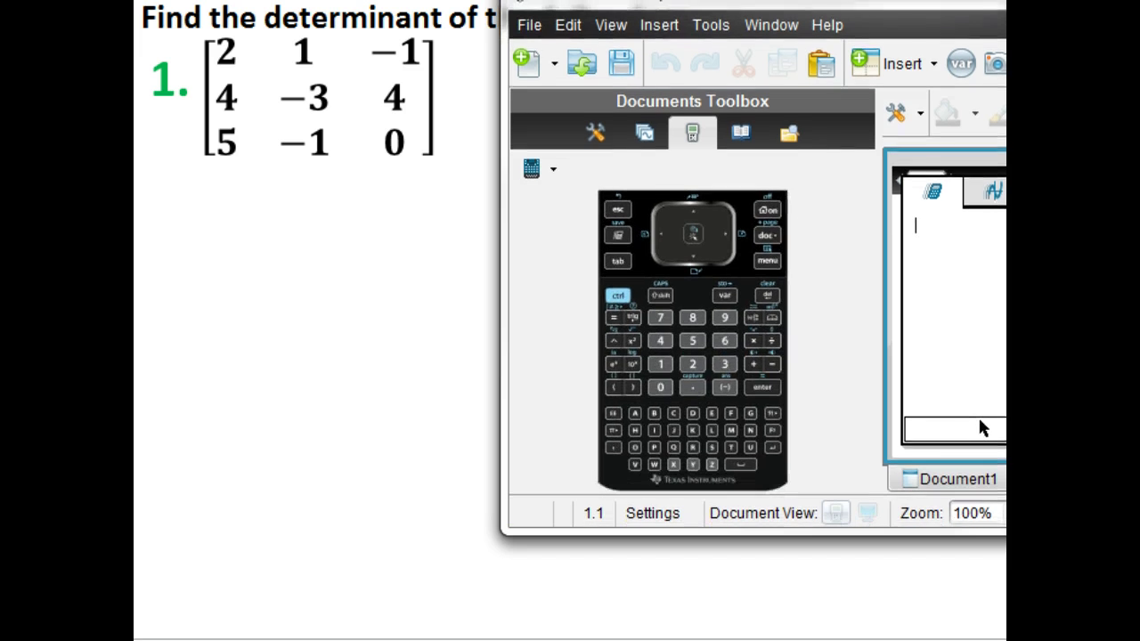
drag(1001, 5, 713, 182)
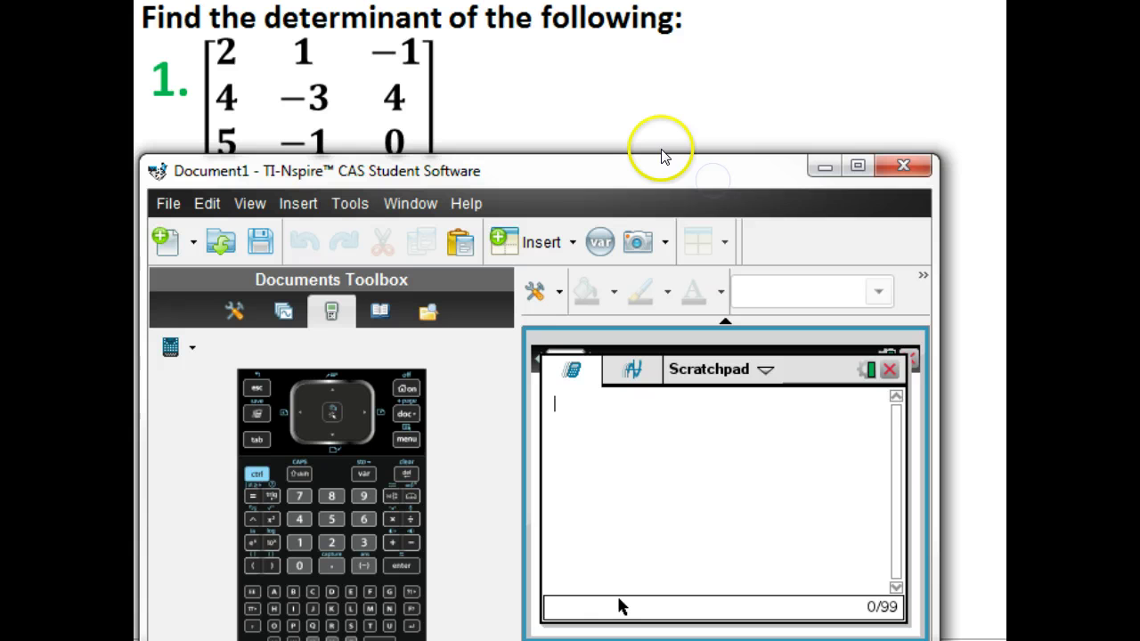
mouse_move(661, 154)
mouse_down()
mouse_move(662, 178)
mouse_move(663, 158)
mouse_up()
click(466, 397)
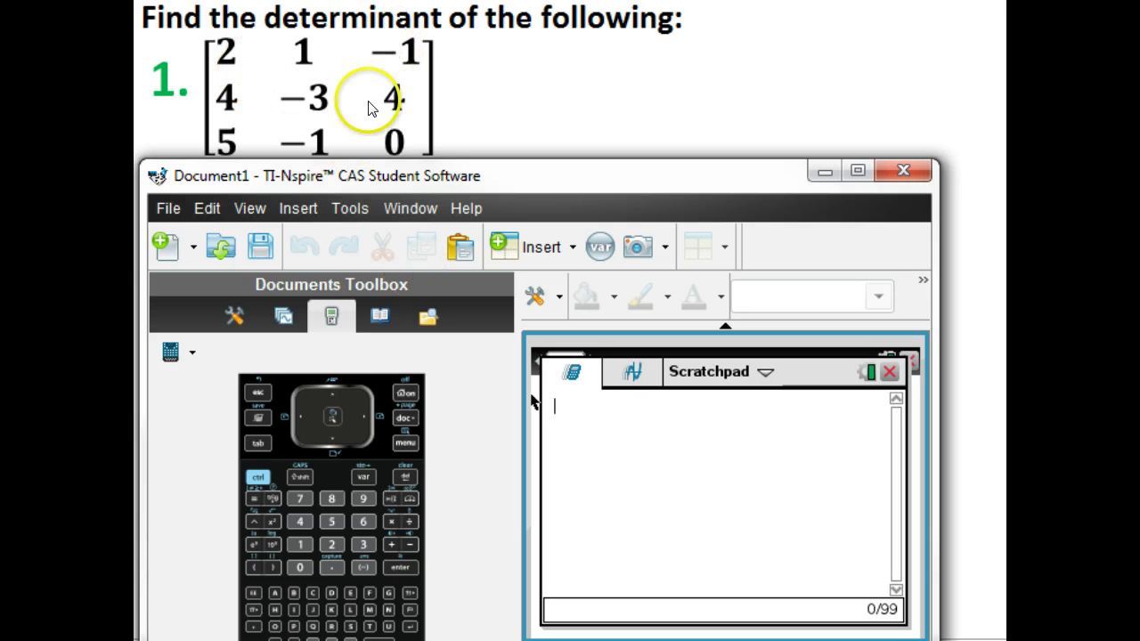
Insert a 3×3 matrix template into the Scratchpad entry line
click(391, 500)
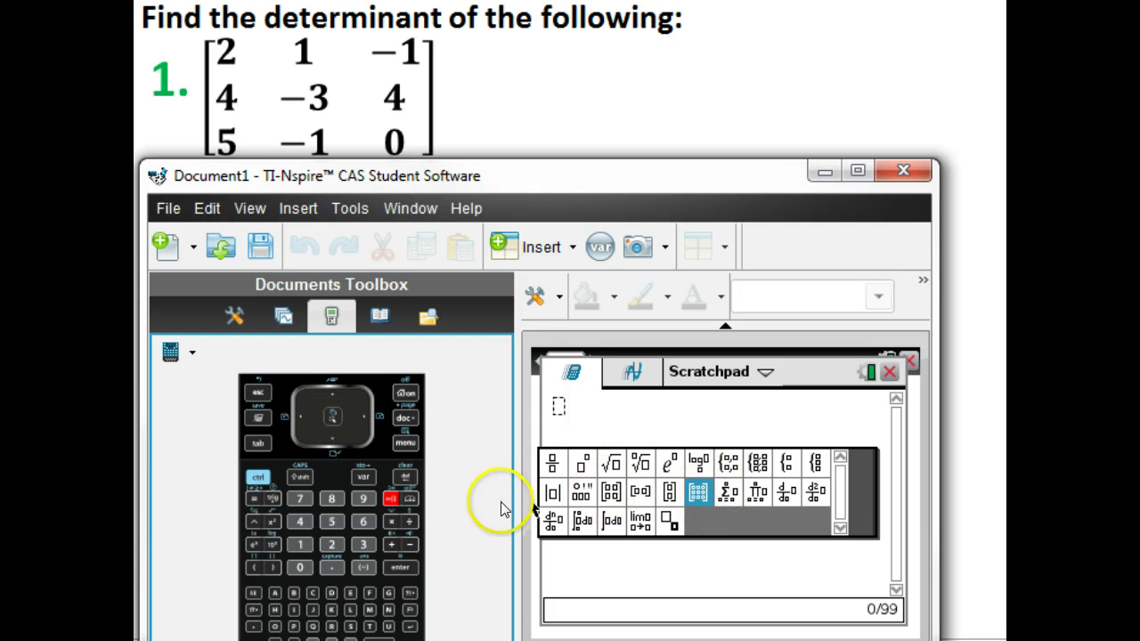
click(403, 568)
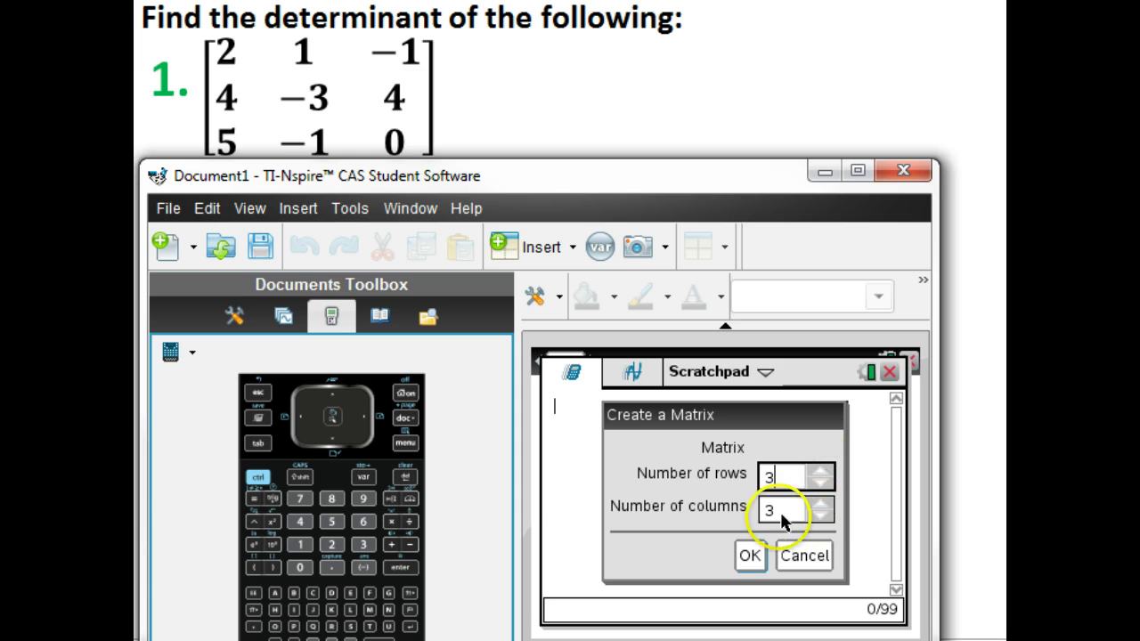
click(747, 556)
click(597, 407)
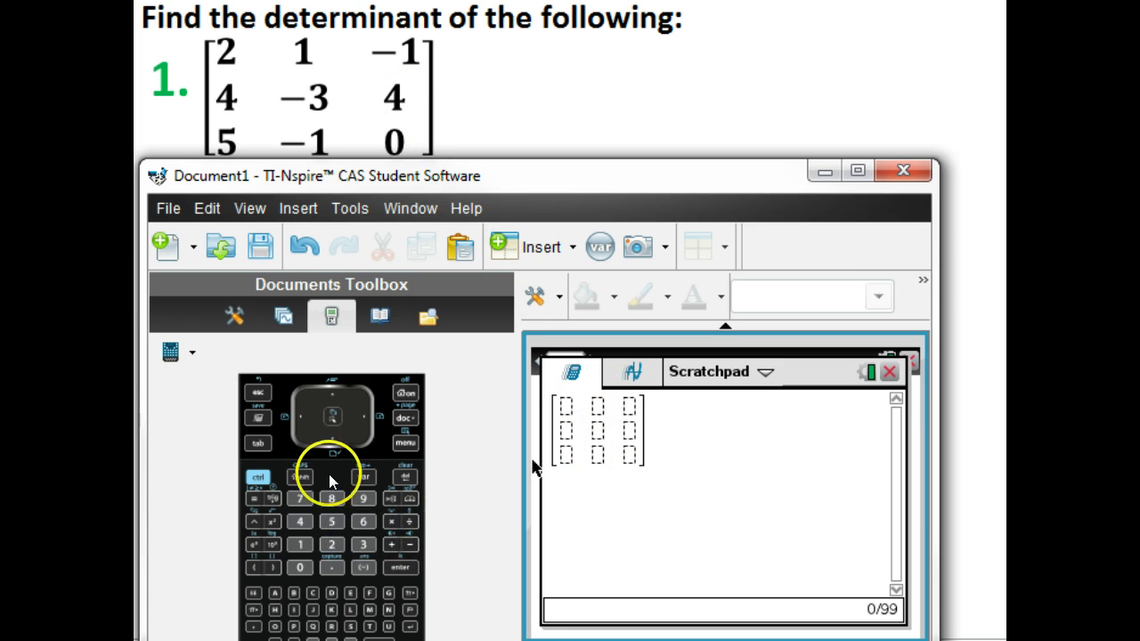
Fill the matrix's first row with 2, 1, -1
click(333, 544)
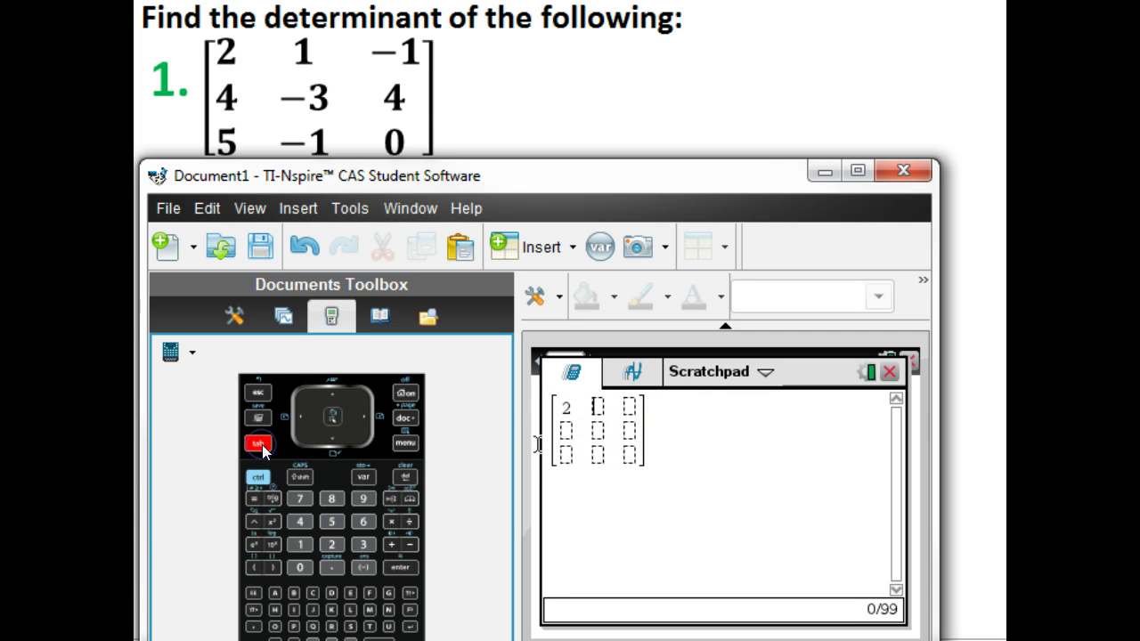
click(301, 547)
click(258, 443)
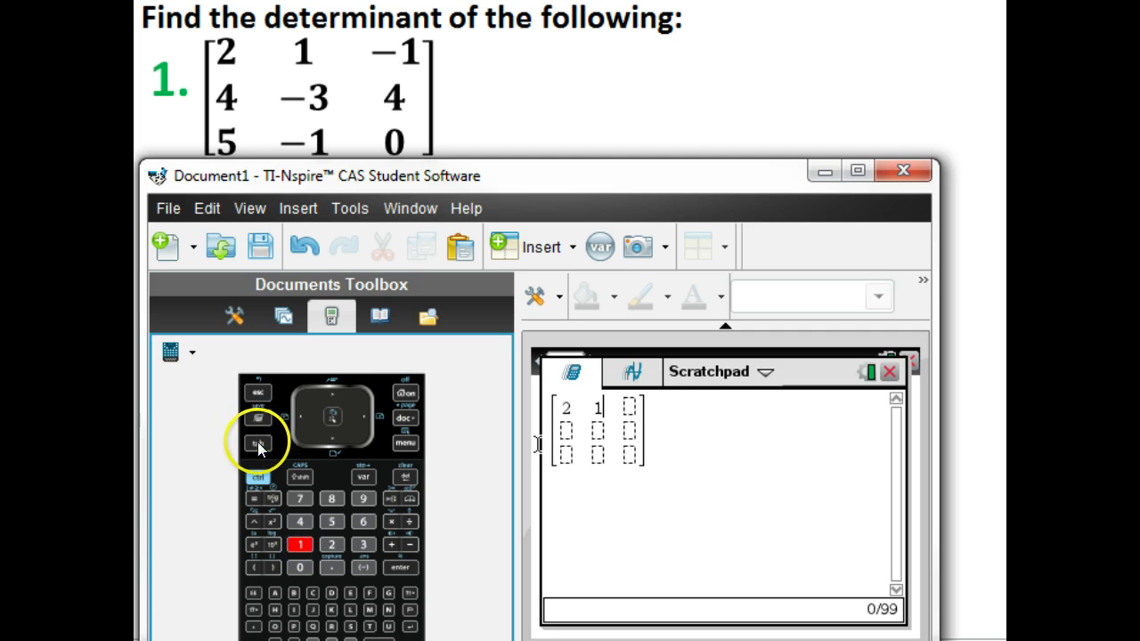
click(361, 566)
click(301, 545)
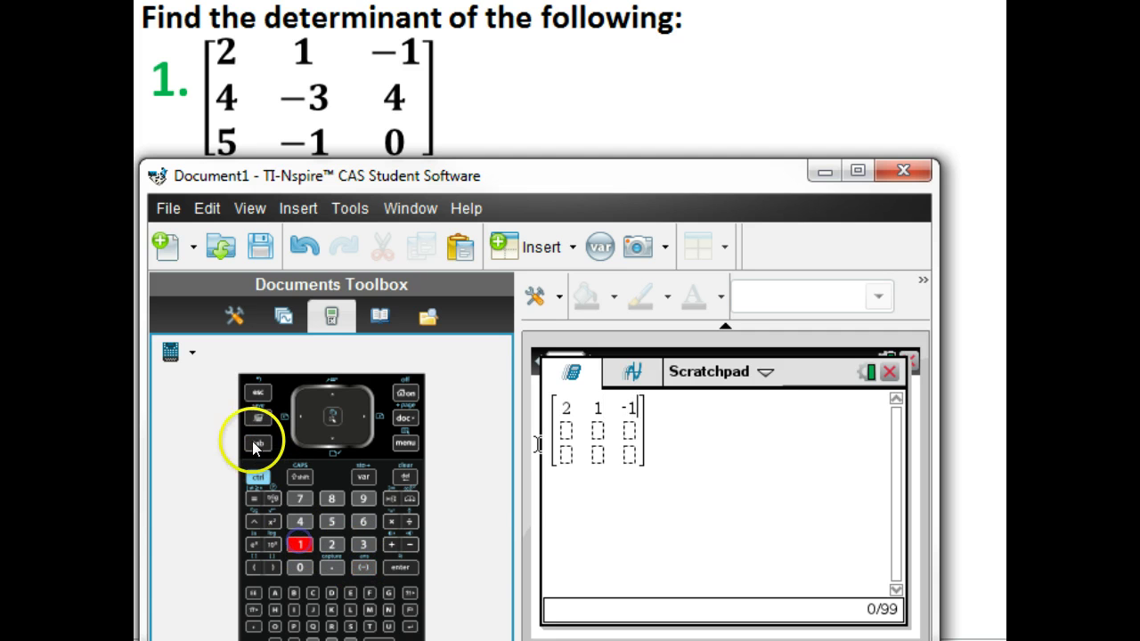
Fill the second row with 4, -3, 4
click(300, 520)
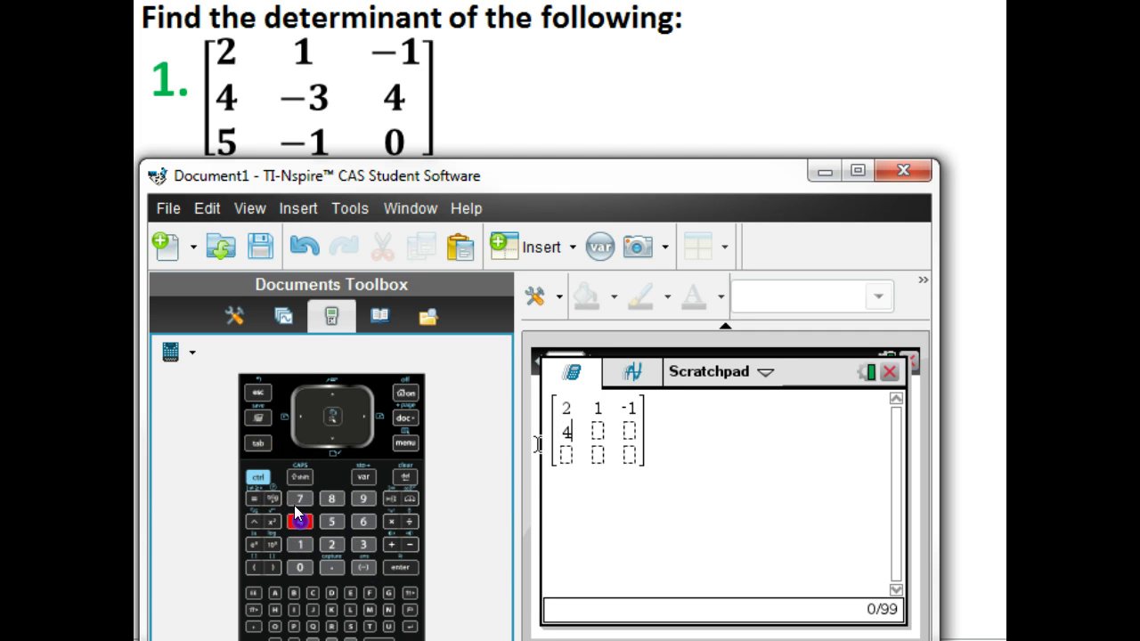
click(361, 566)
click(357, 542)
click(257, 442)
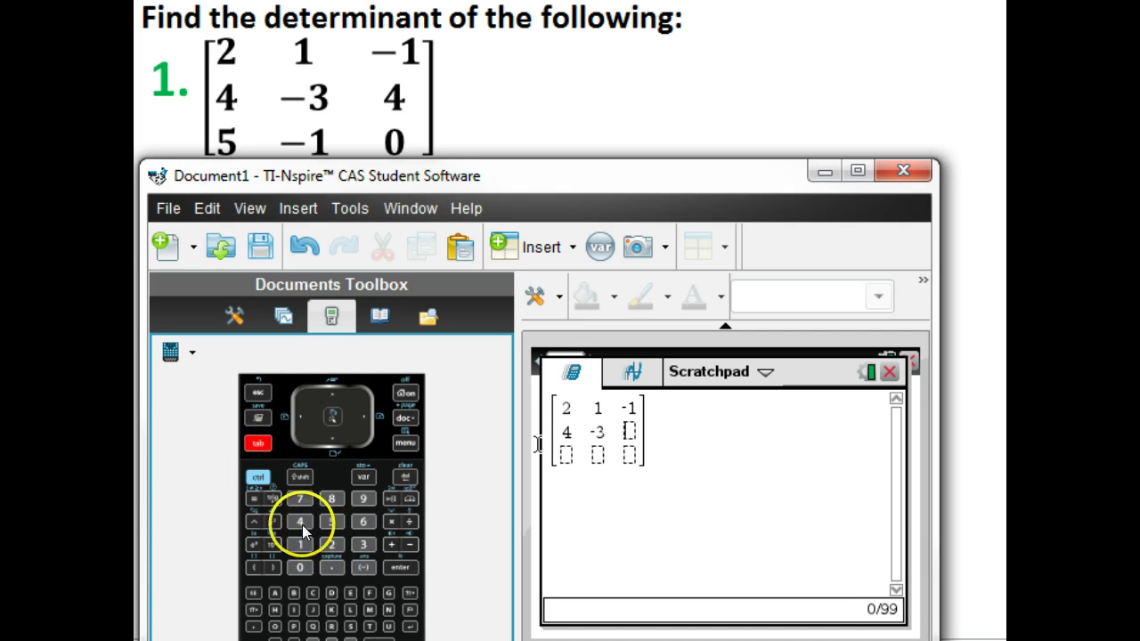
click(301, 521)
Fill the third row with 5, -1, 0
click(257, 448)
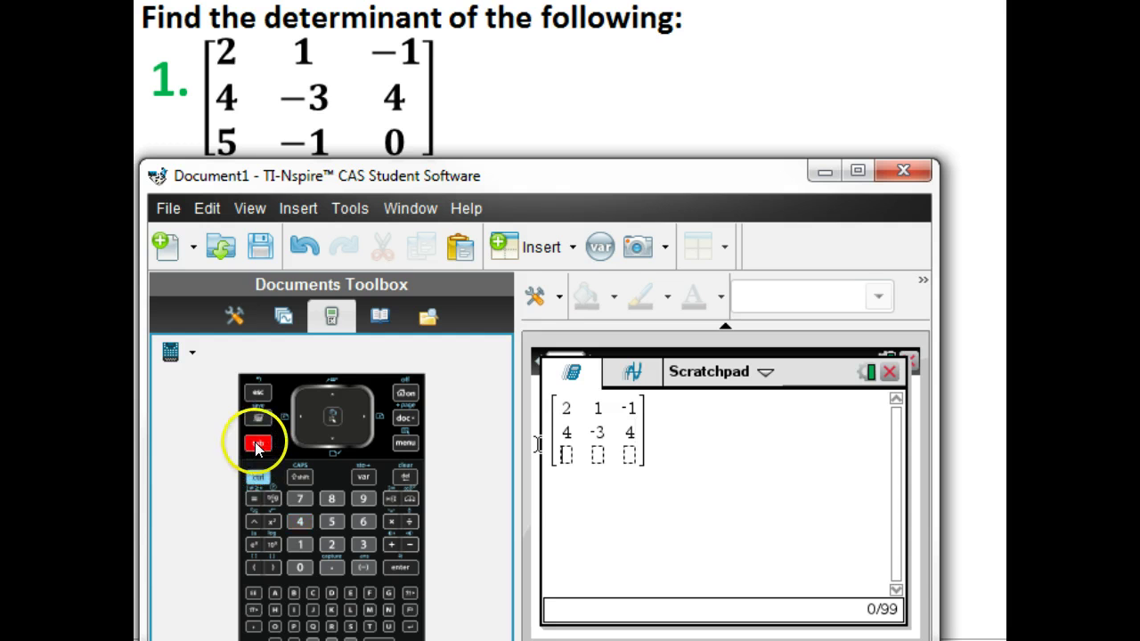
click(331, 521)
click(256, 447)
click(362, 567)
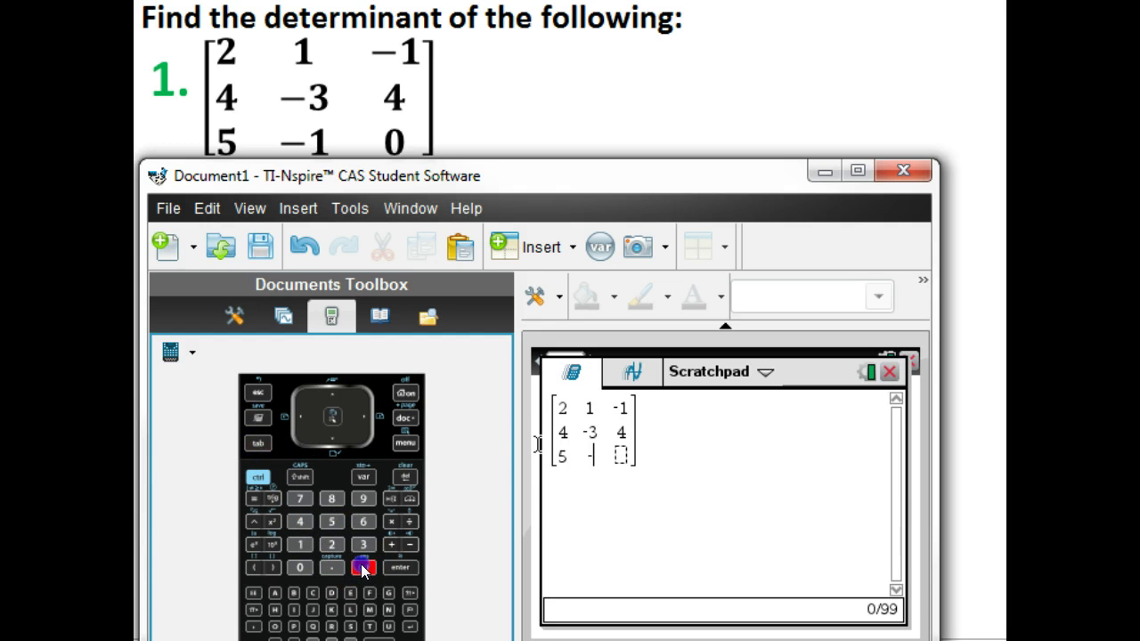
click(301, 544)
click(257, 443)
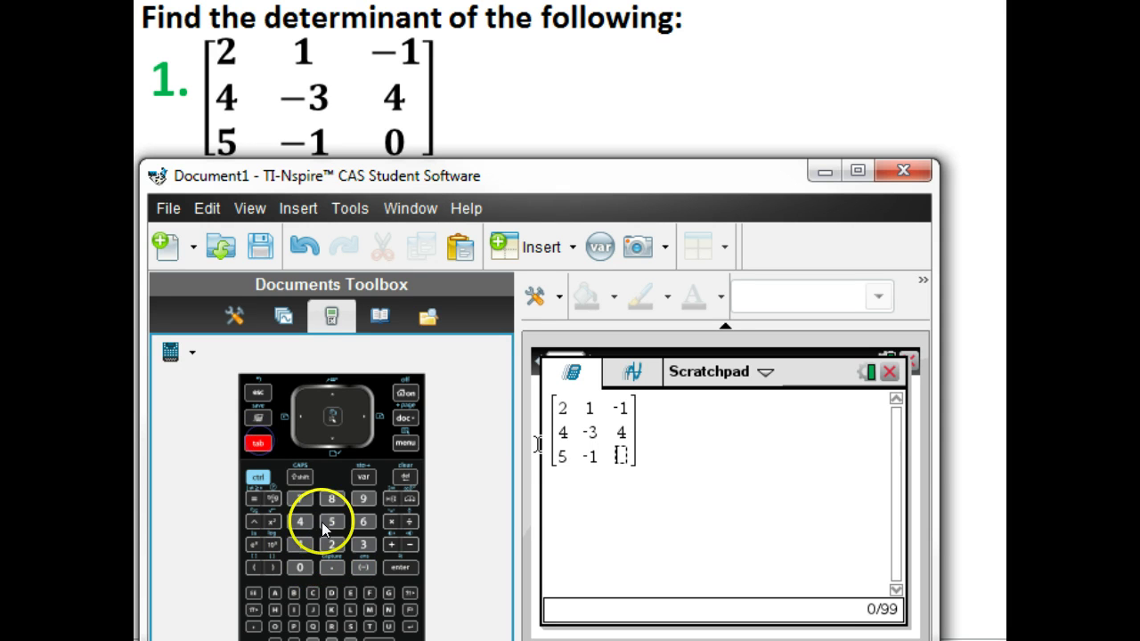
click(300, 567)
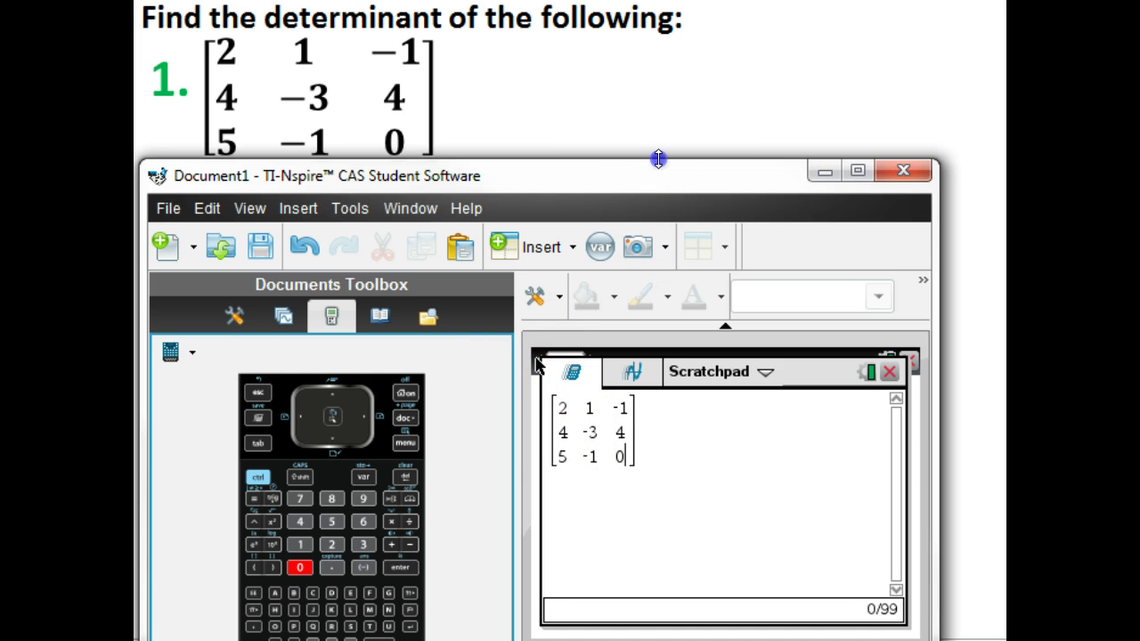
Enlarge the calculator window to show the full keypad and matrix, with the cursor before the matrix
drag(658, 158, 708, 0)
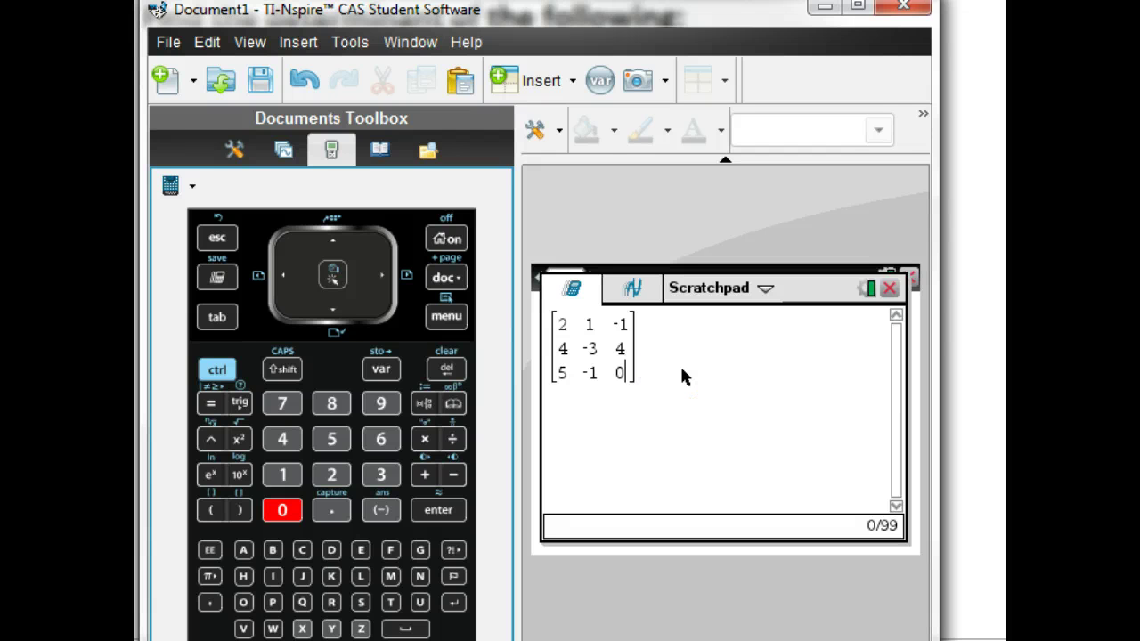
click(682, 376)
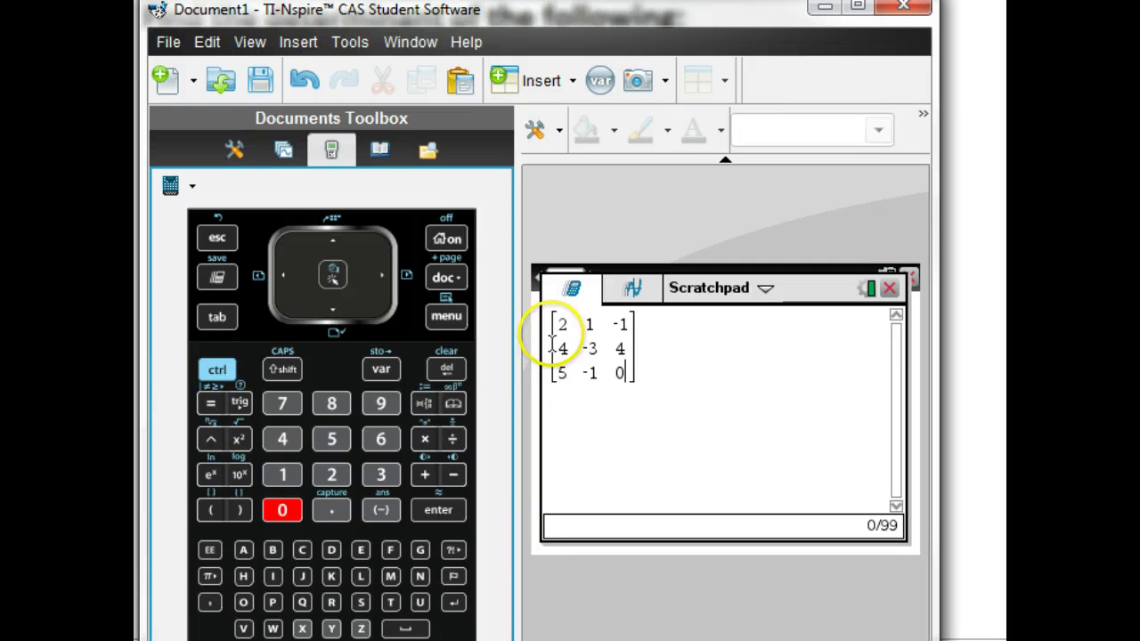
click(549, 336)
click(649, 377)
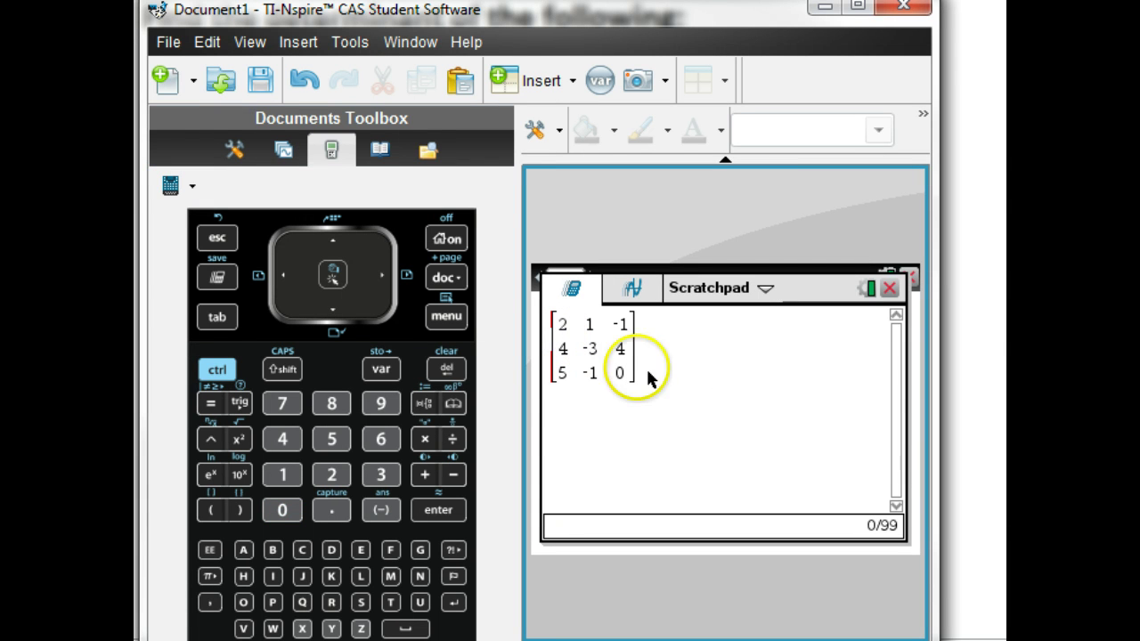
click(390, 490)
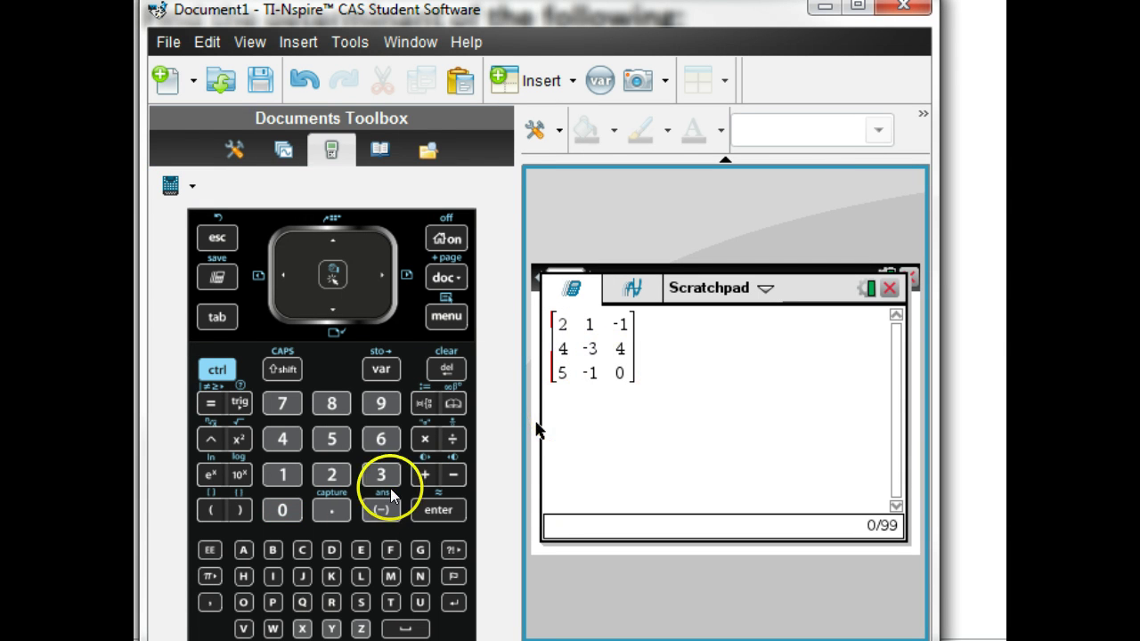
Type det in front of the 3×3 matrix using the keypad letters
click(331, 551)
click(361, 551)
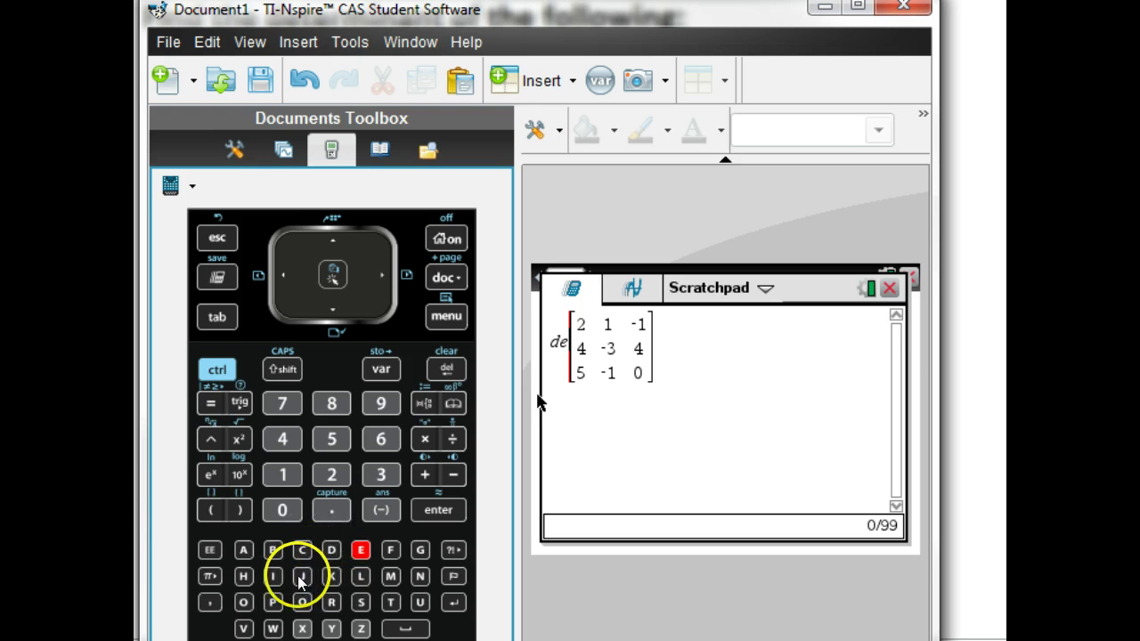
click(390, 603)
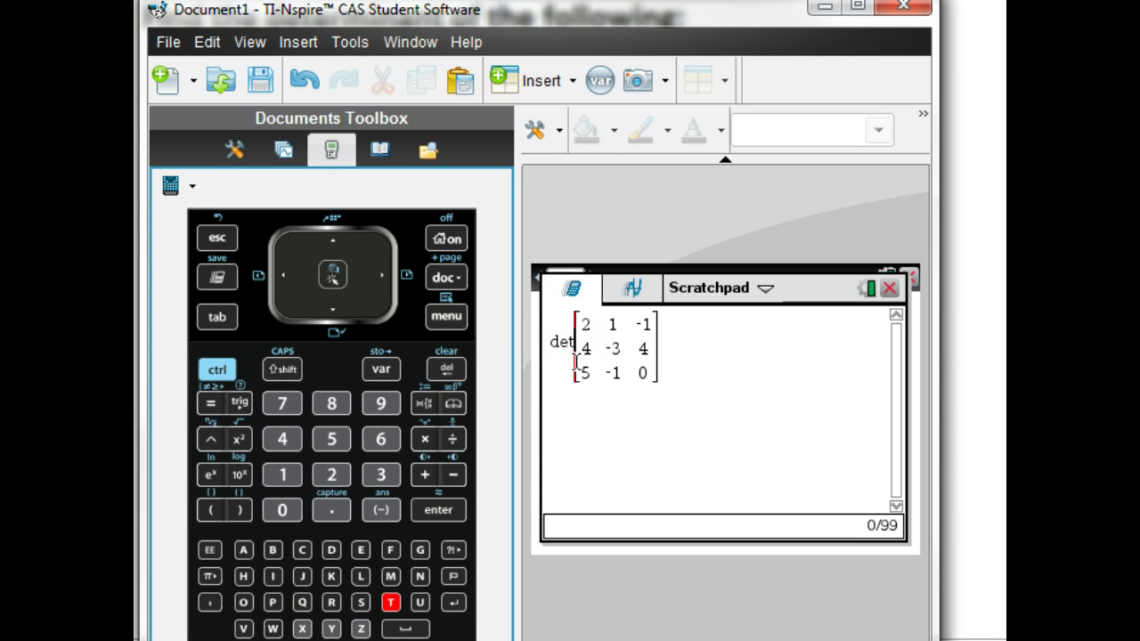
Try evaluating the det expression and dismiss the 'Missing (' error
click(436, 509)
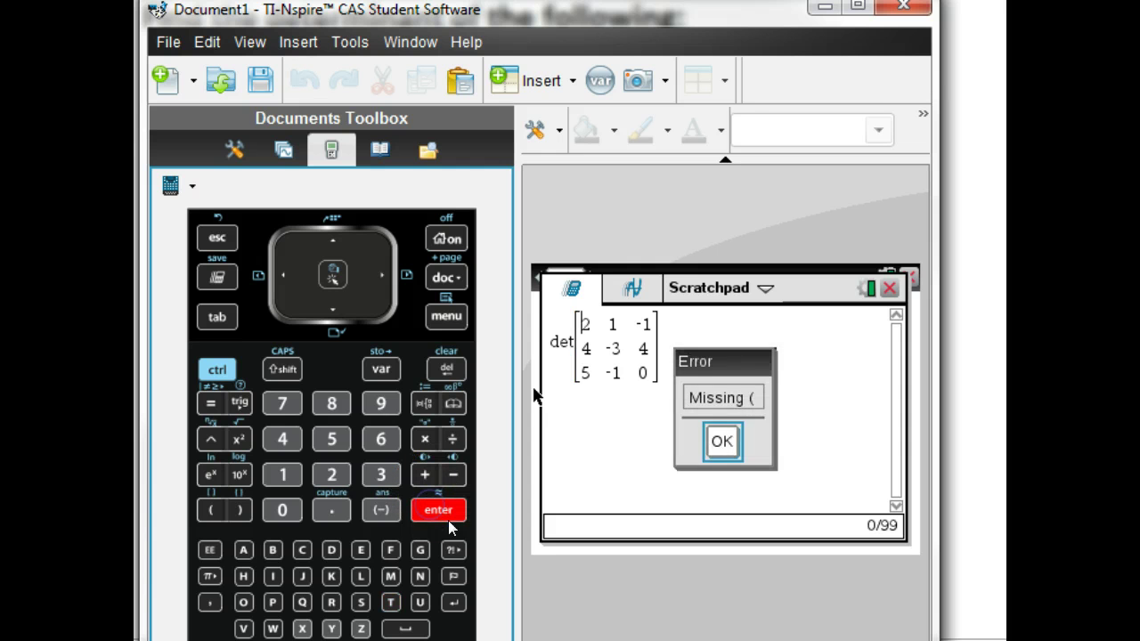
click(721, 443)
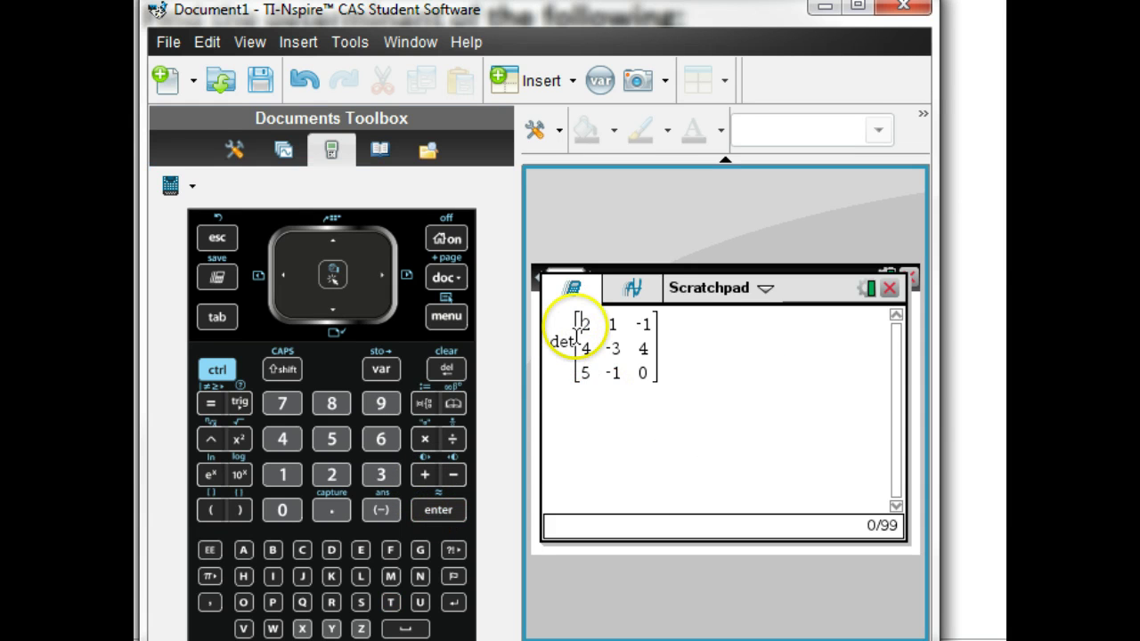
click(671, 378)
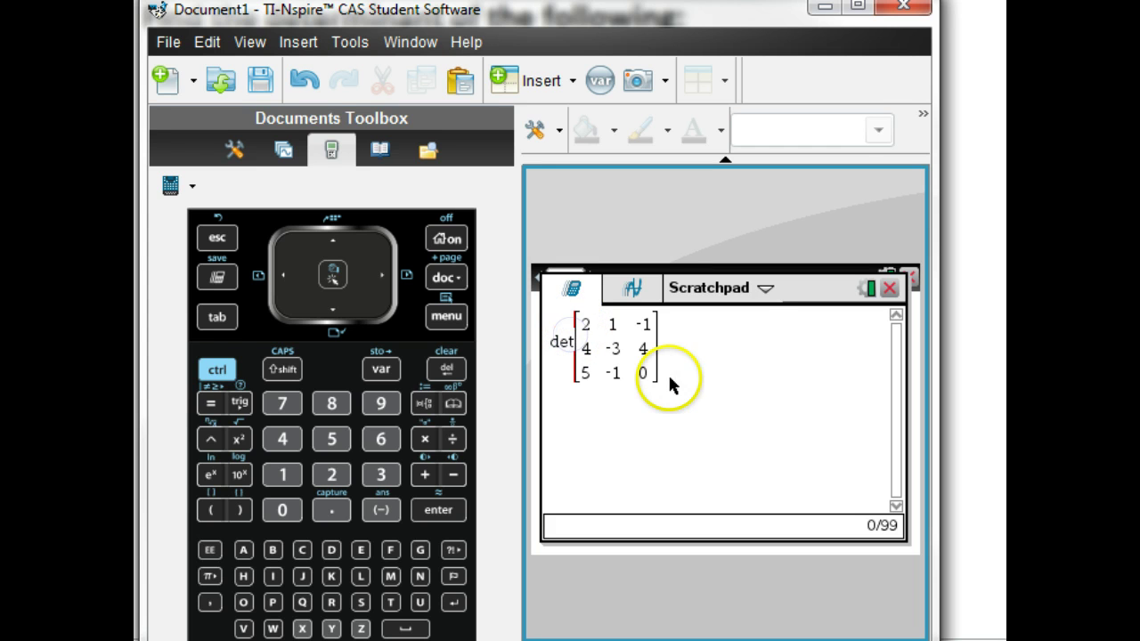
Add the opening parenthesis after det, evaluate to 17, and bring the problem slide forward
click(575, 356)
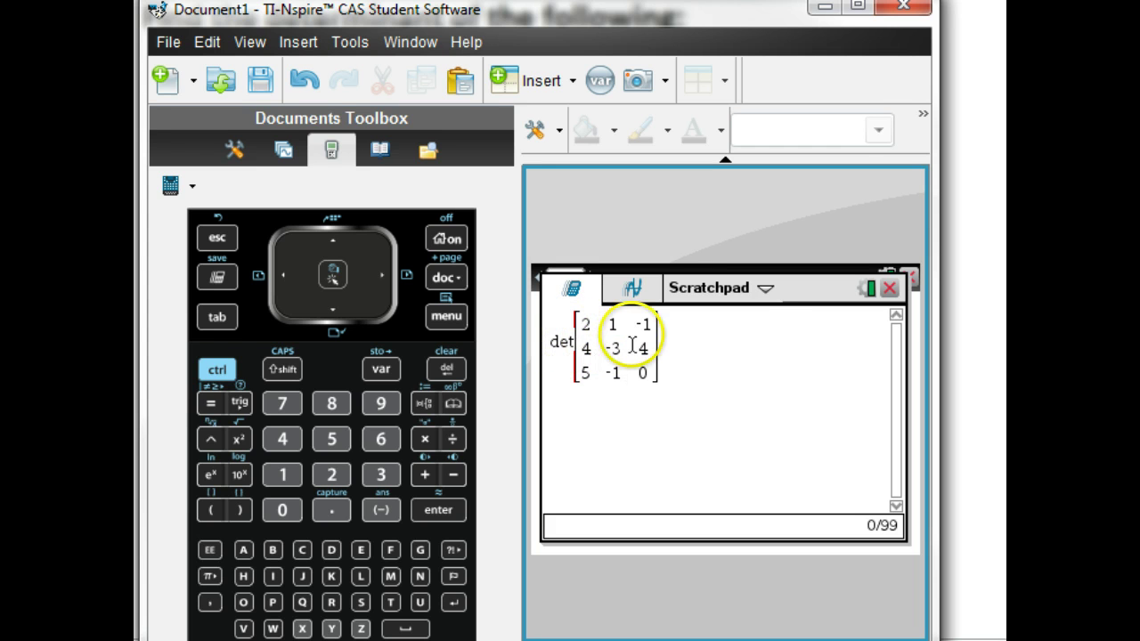
click(211, 510)
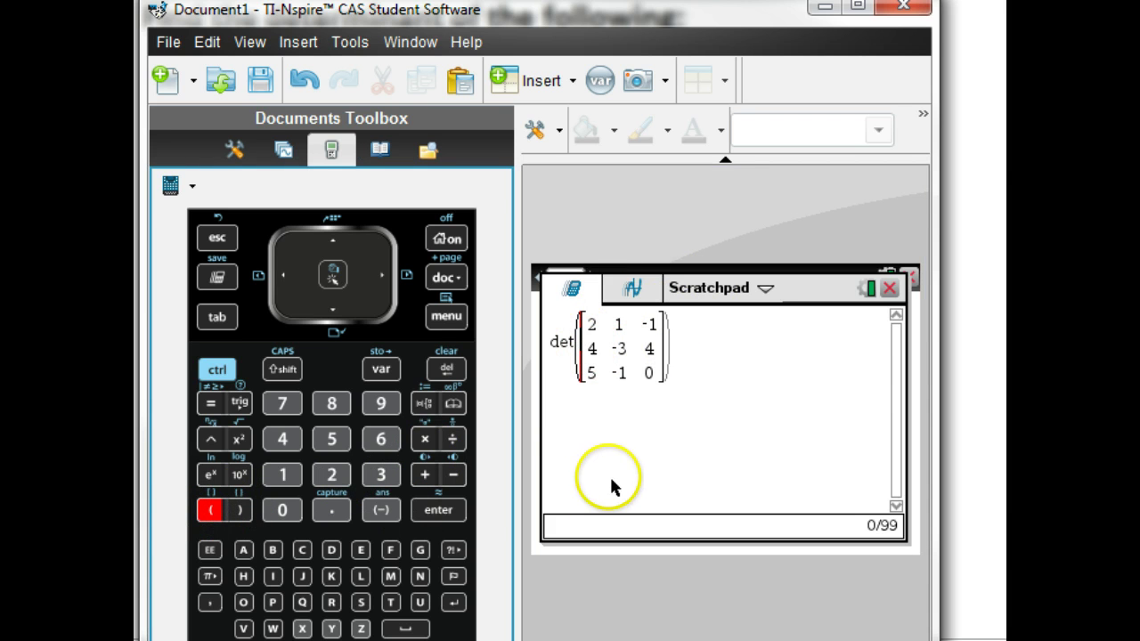
click(441, 509)
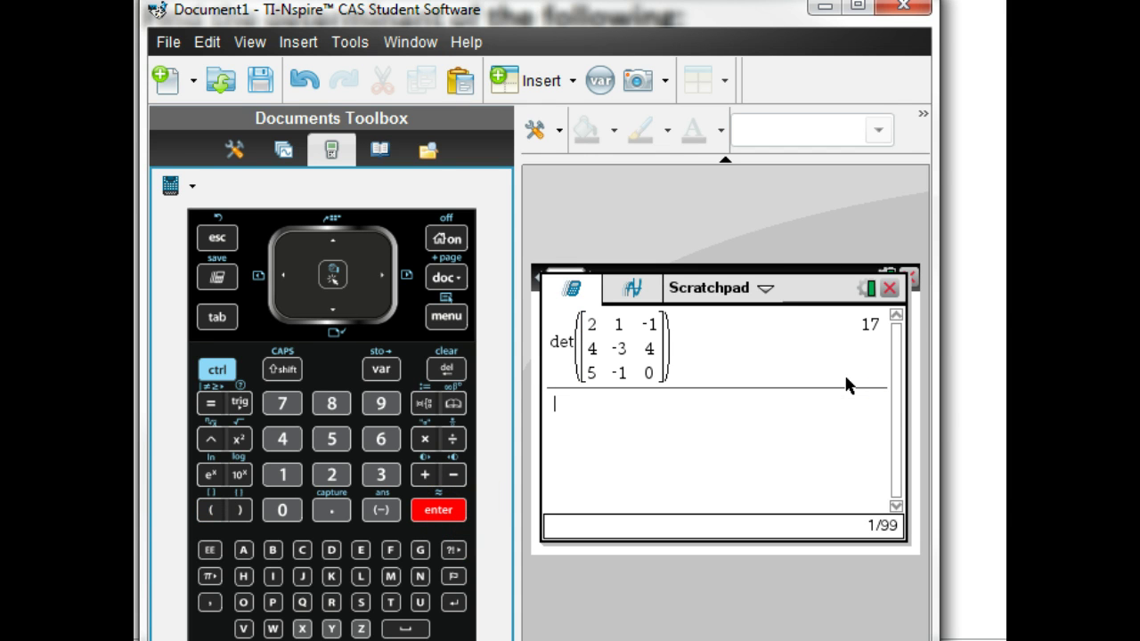
click(979, 392)
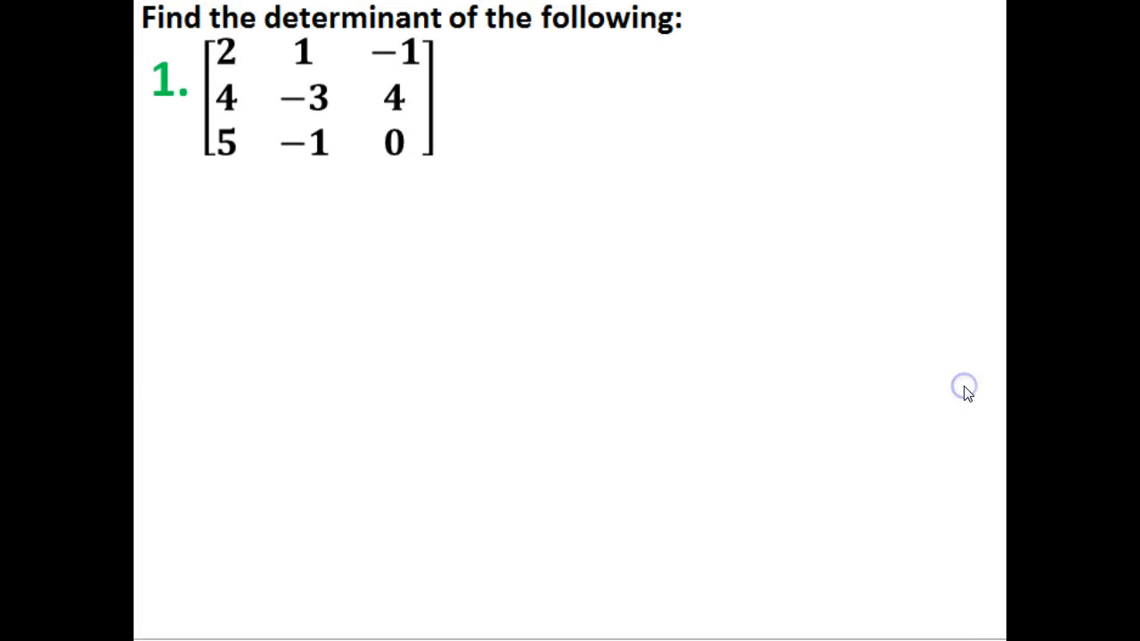